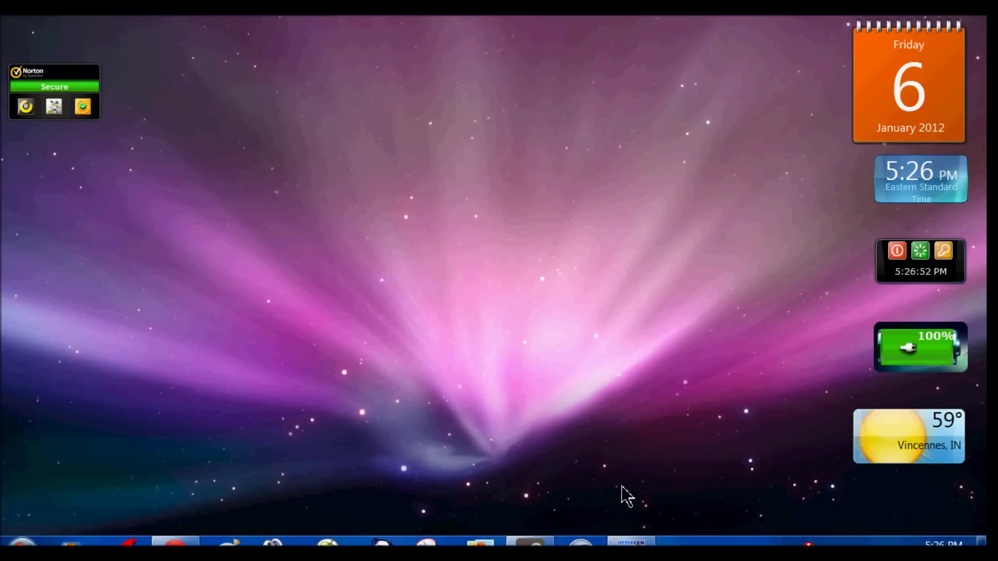
Restore the HyperCam - Recording window from the taskbar.
left_click(631, 542)
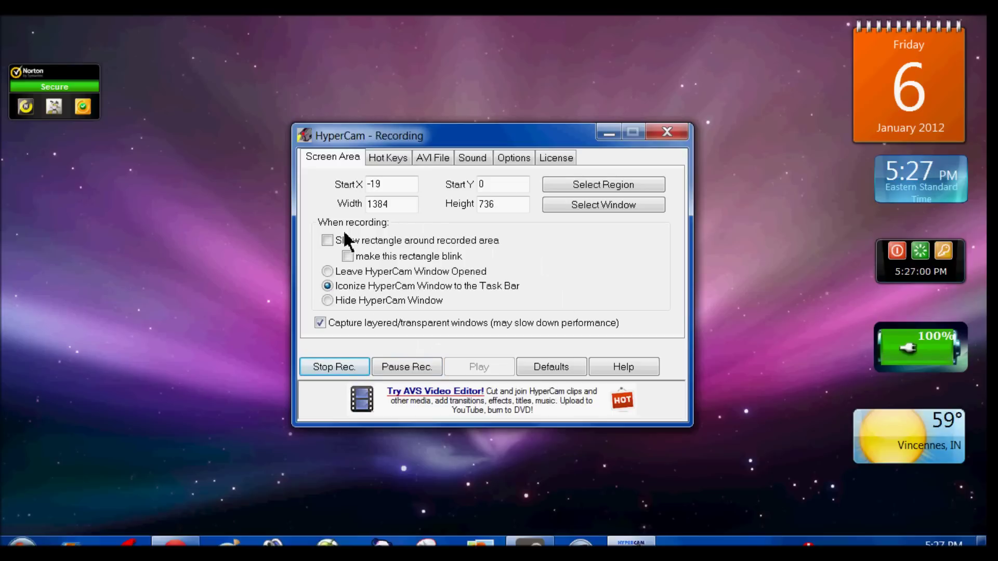
Review the Hot Keys, AVI File, Sound, Options and License tabs, ending on Screen Area.
left_click(398, 158)
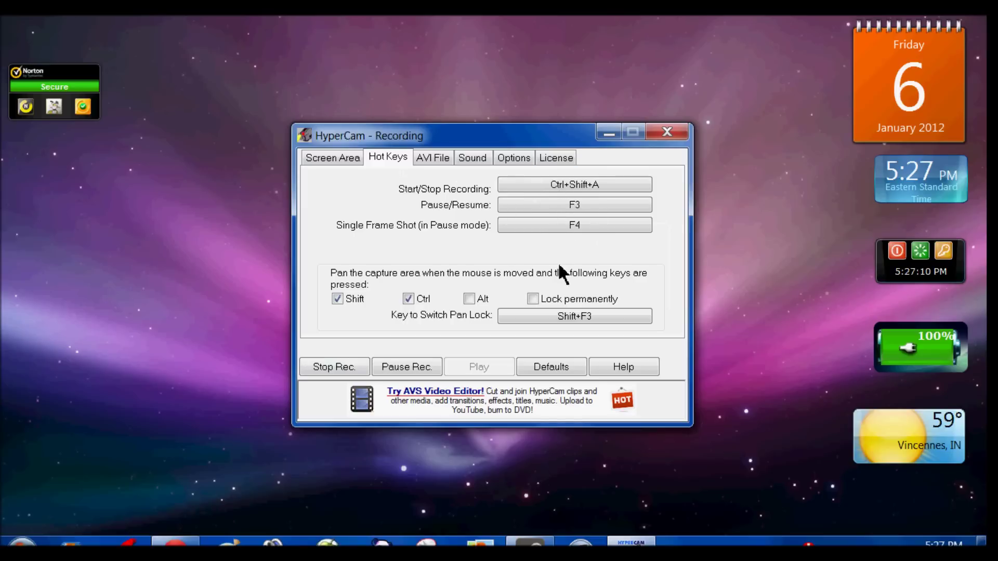
left_click(444, 159)
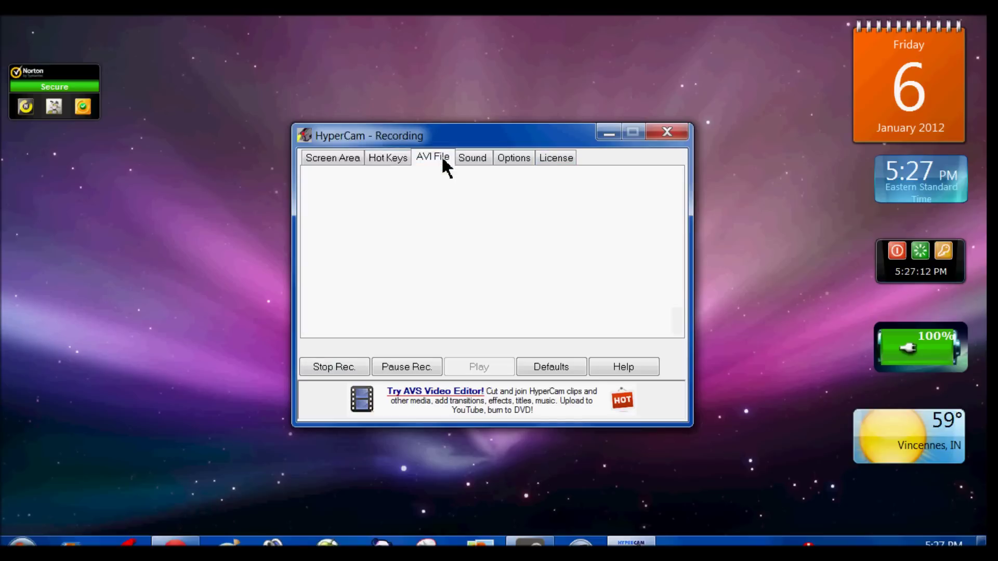
left_click(472, 158)
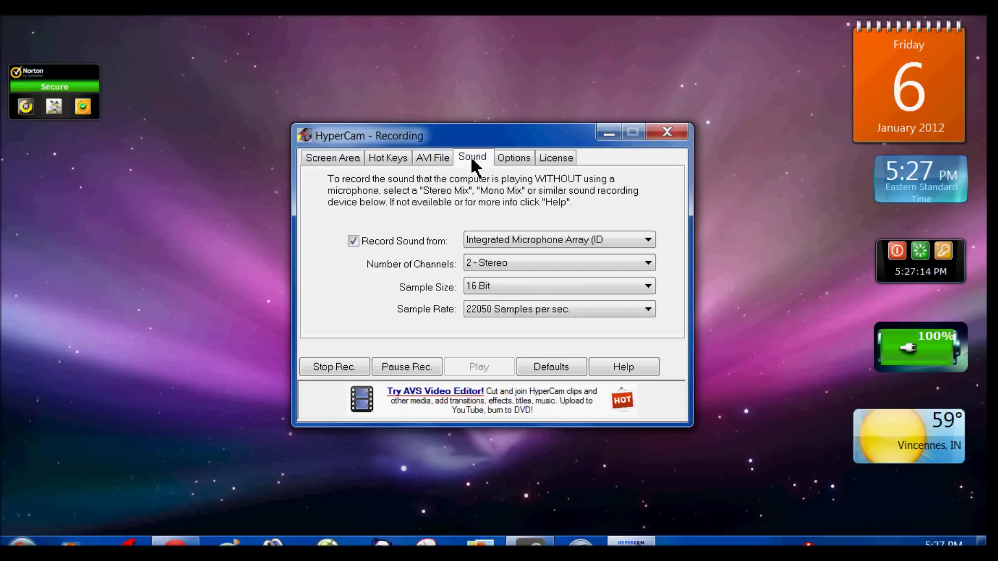
left_click(500, 158)
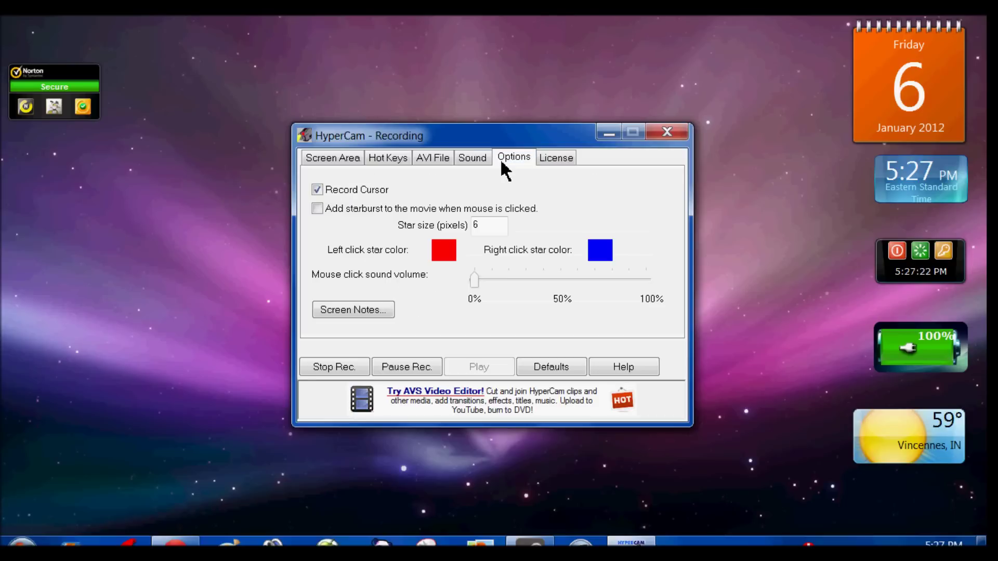
left_click(553, 164)
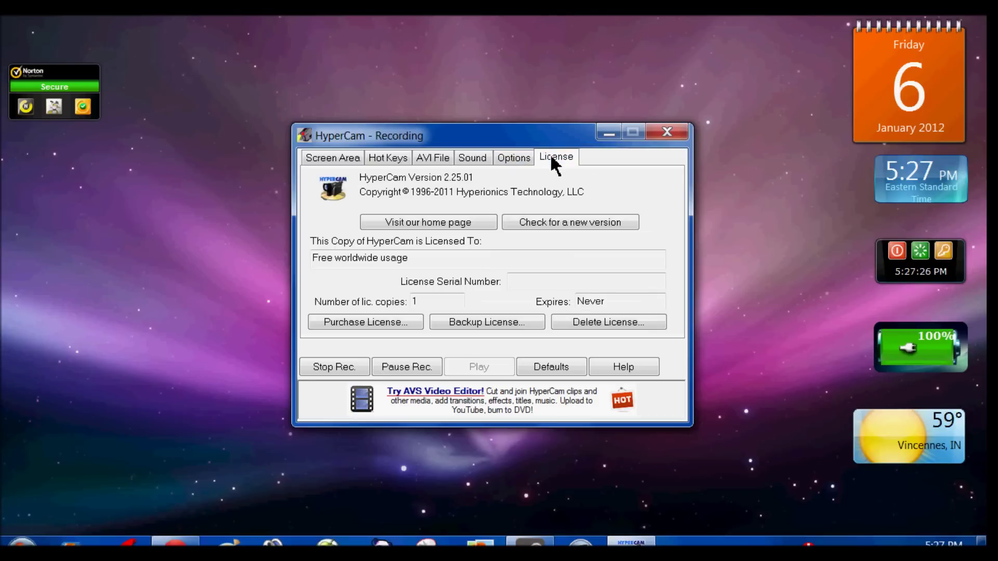
left_click(342, 158)
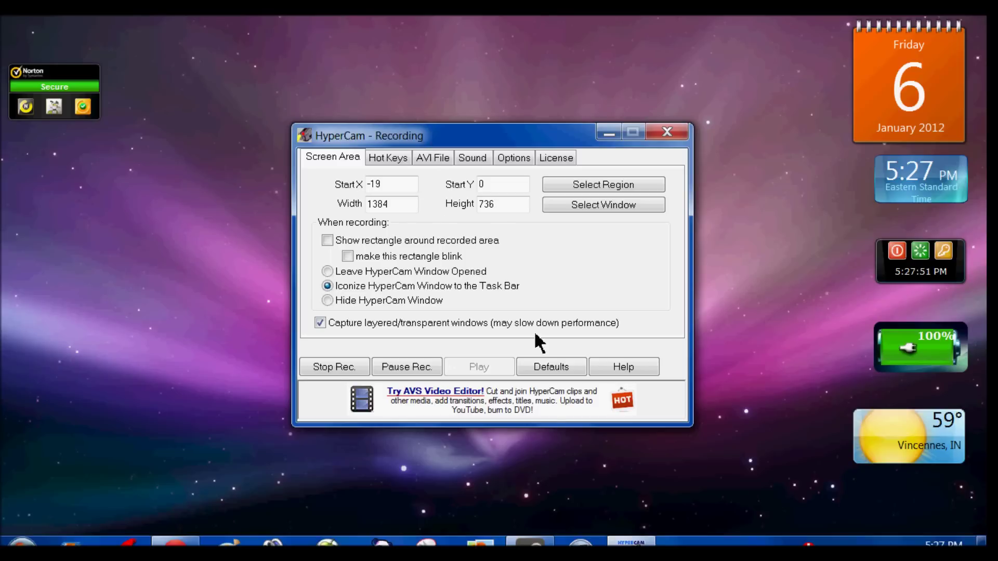
Minimize HyperCam, browse All Programs in the Start menu, then close the menu.
left_click(632, 541)
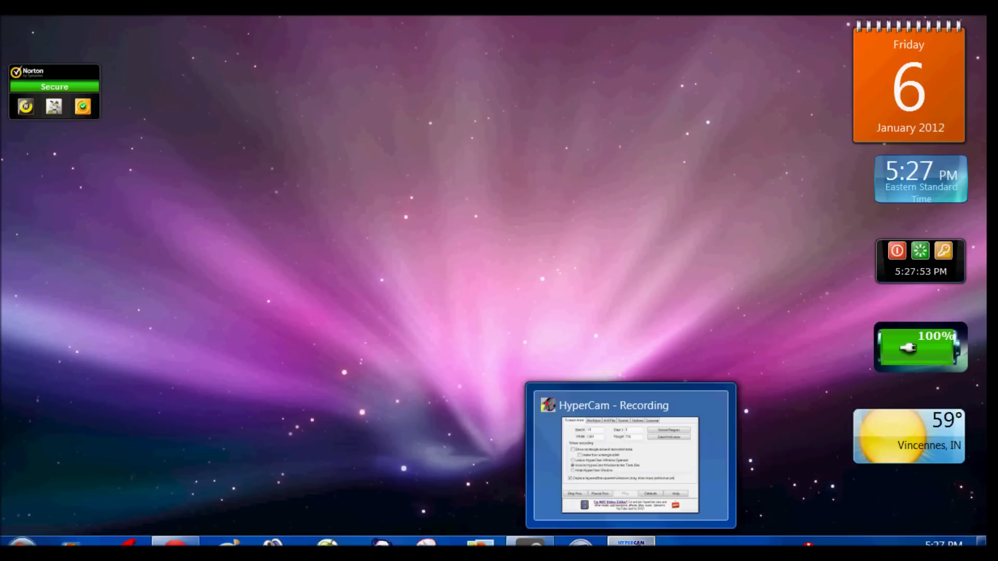
left_click(22, 544)
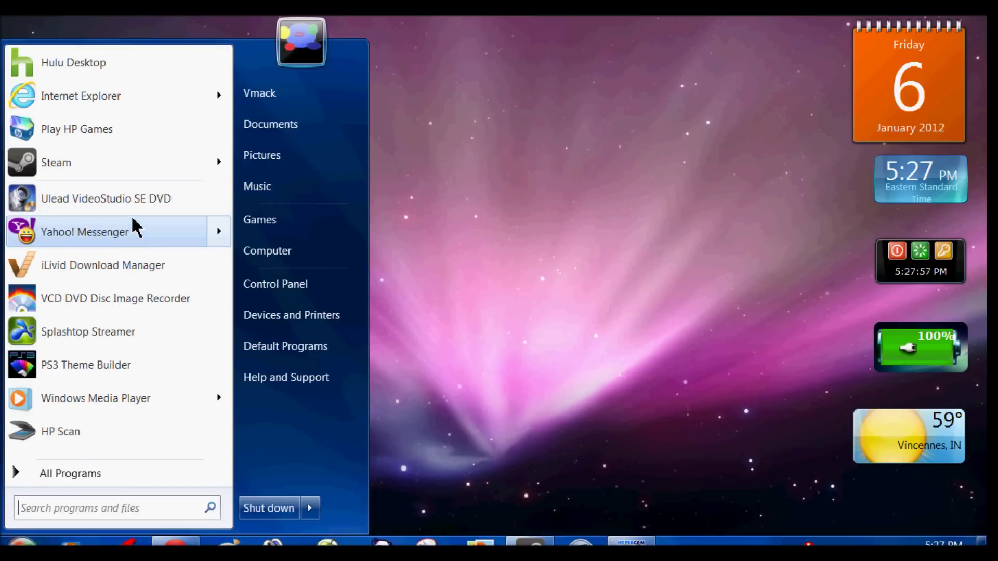
left_click(111, 481)
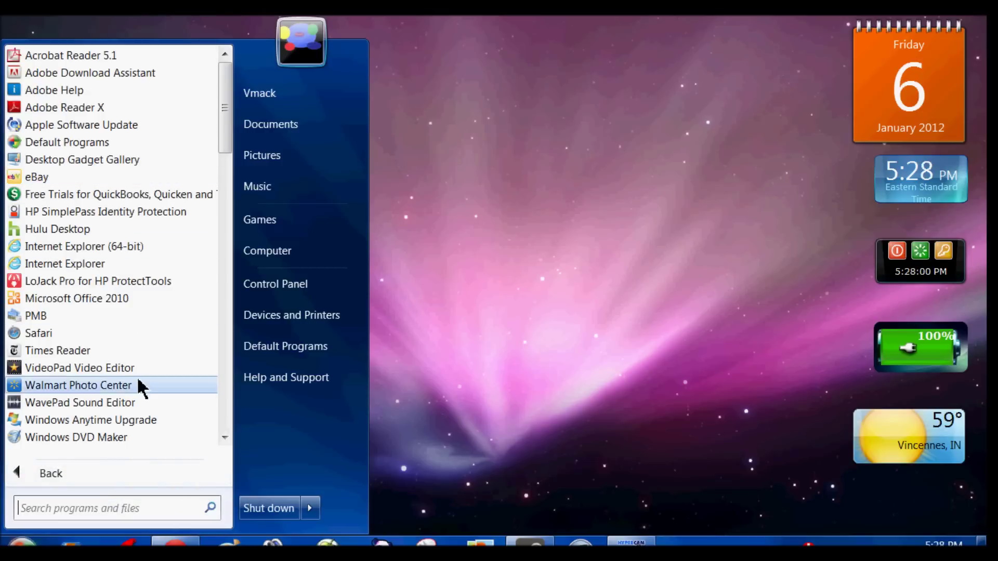
scroll(165, 255, "down", 4)
scroll(165, 259, "down", 4)
scroll(160, 269, "down", 7)
scroll(161, 270, "down", 8)
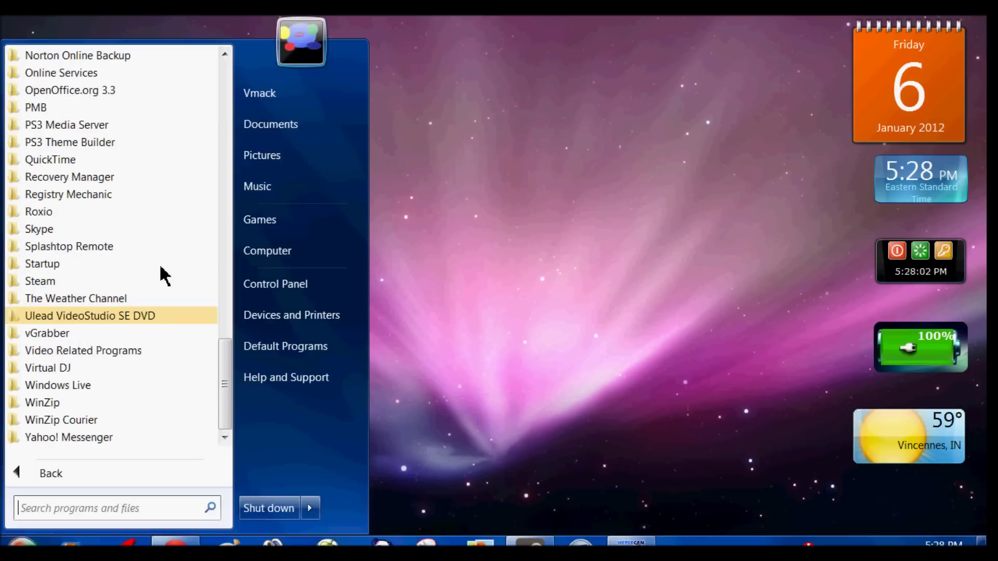
scroll(117, 300, "up", 1)
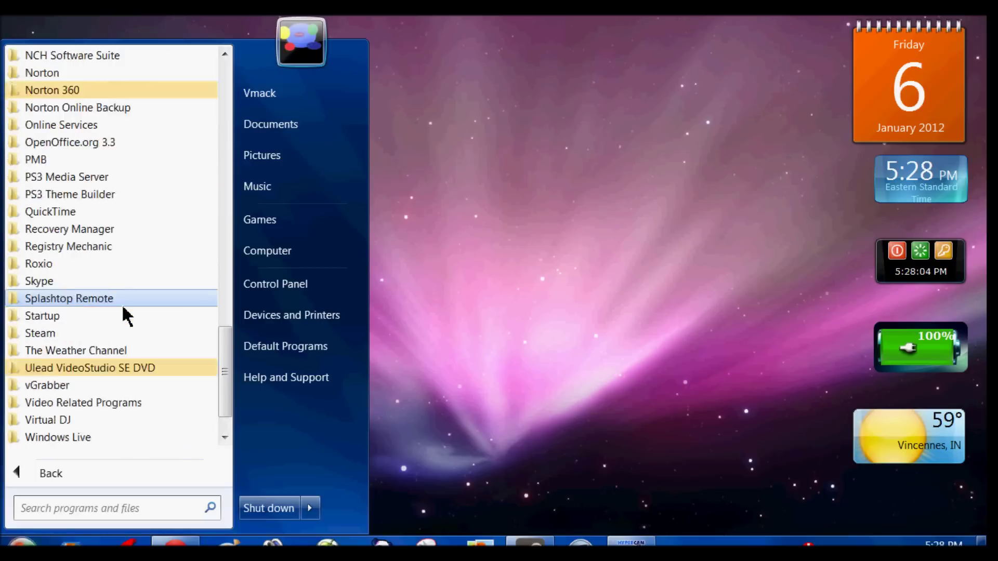
scroll(122, 305, "up", 2)
scroll(122, 305, "up", 1)
scroll(124, 306, "up", 1)
scroll(125, 307, "up", 2)
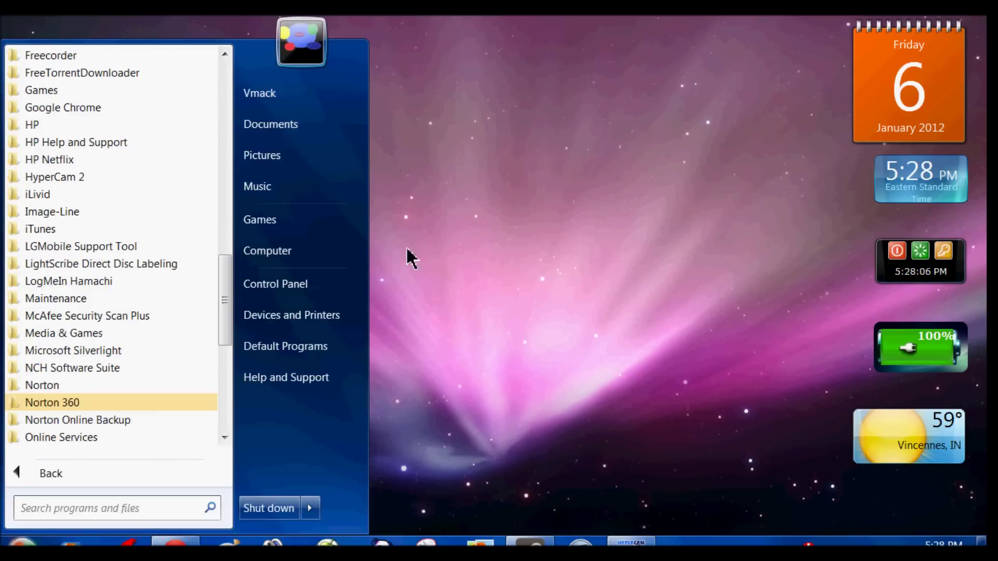
left_click(518, 198)
Launch Terraria with PLAY from the Steam library and switch to the game window.
left_click(531, 543)
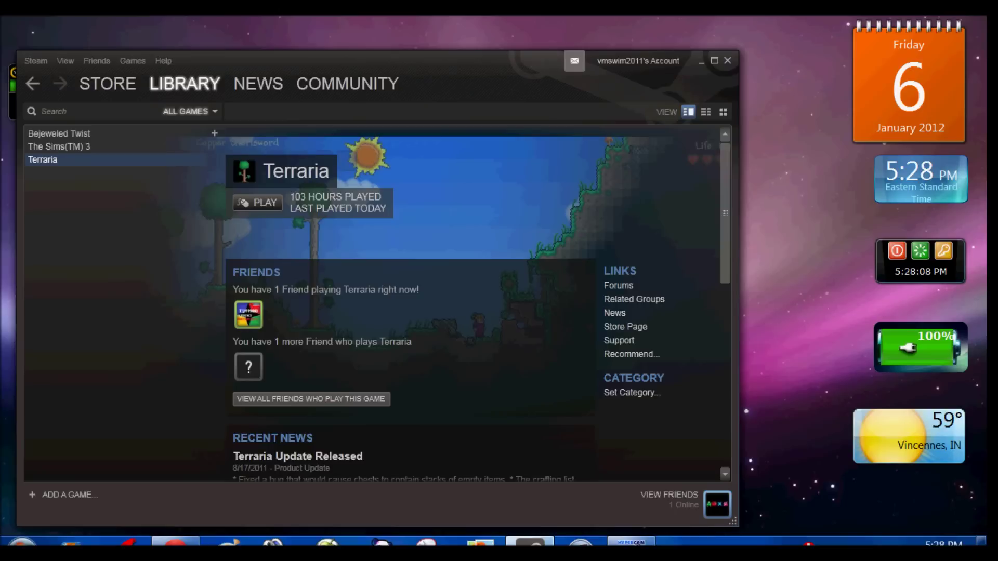
left_click(258, 204)
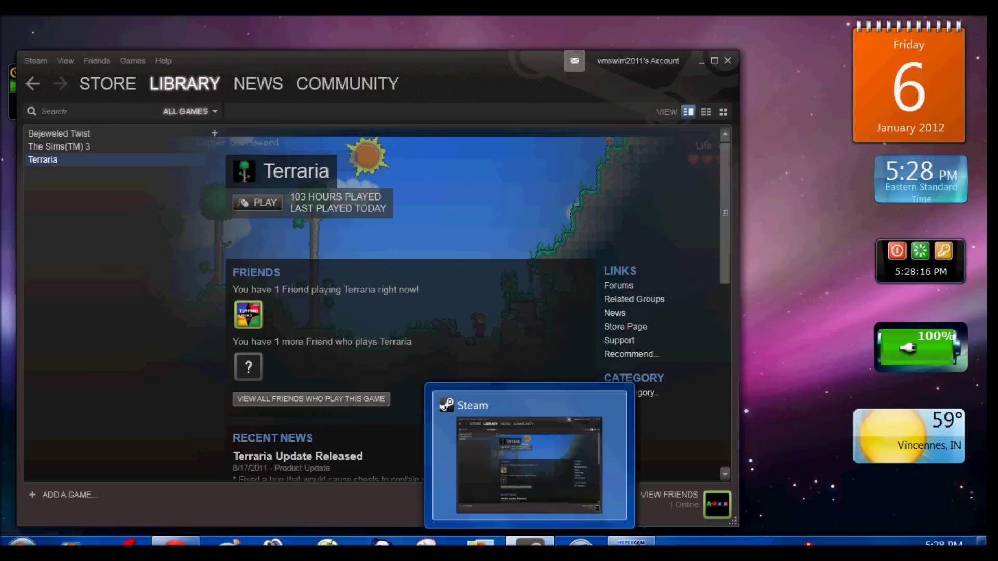
left_click(529, 541)
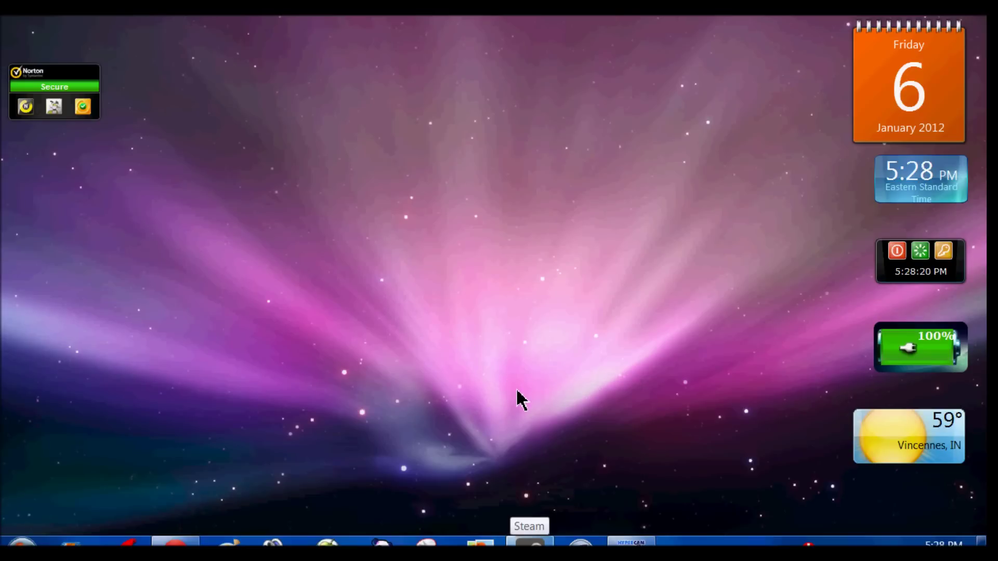
left_click(530, 542)
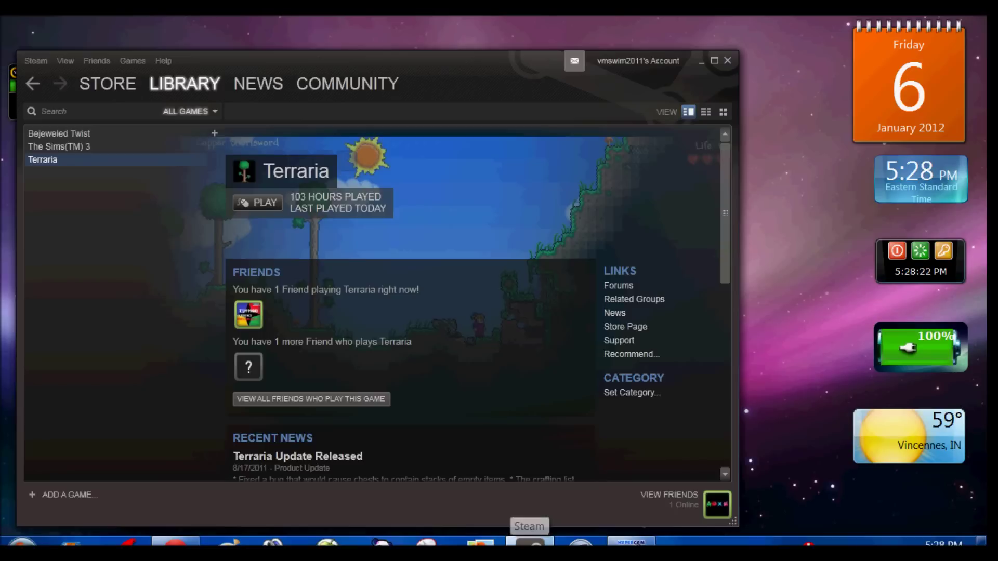
left_click(529, 541)
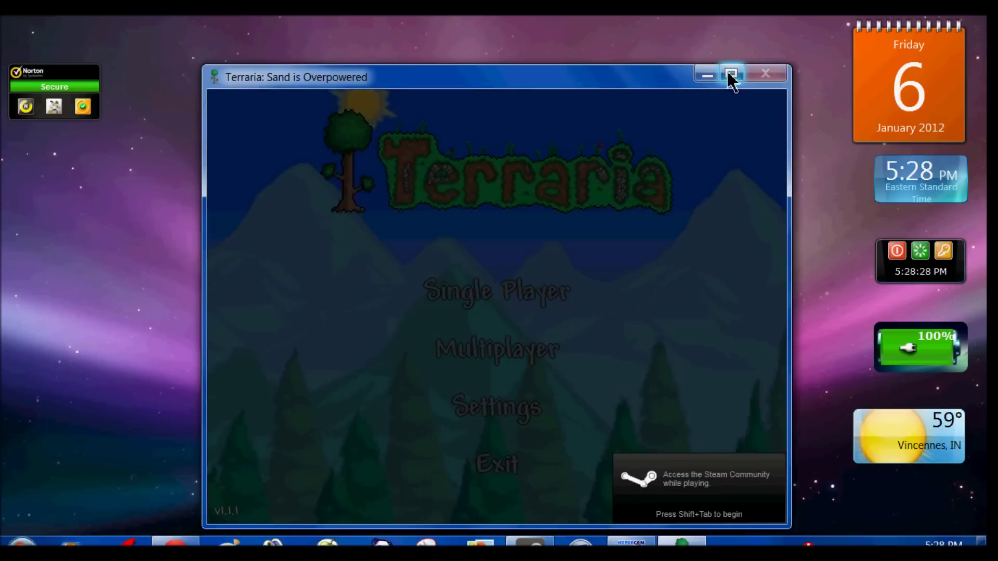
Maximize Terraria, start a Single Player game as Victoria, load the world and walk left.
left_click(731, 76)
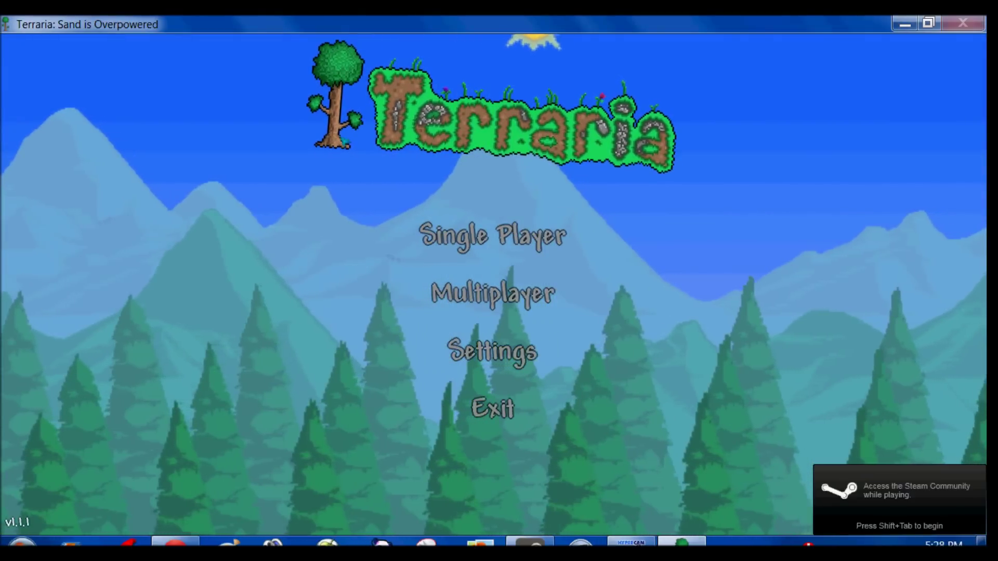
left_click(472, 232)
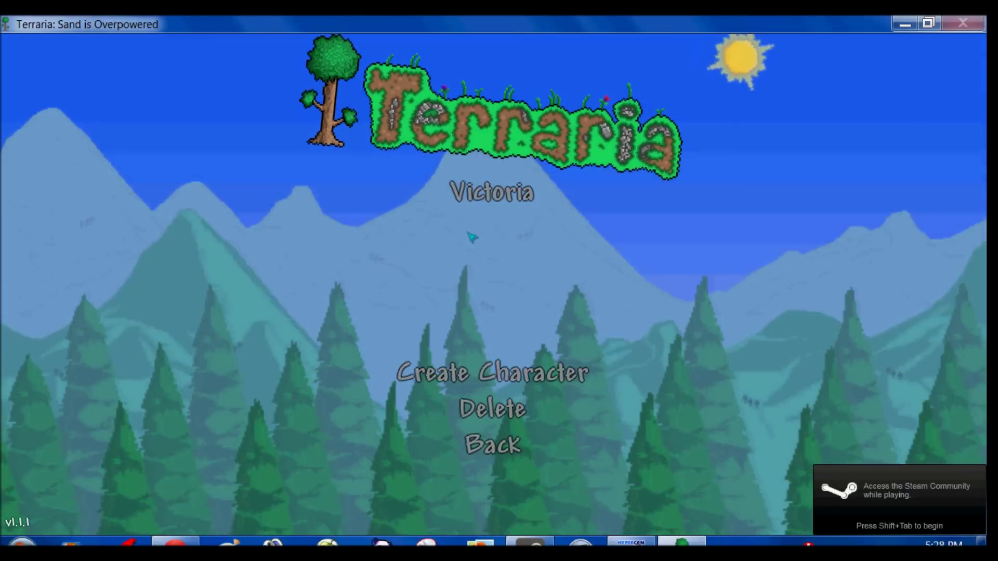
left_click(487, 194)
left_click(472, 230)
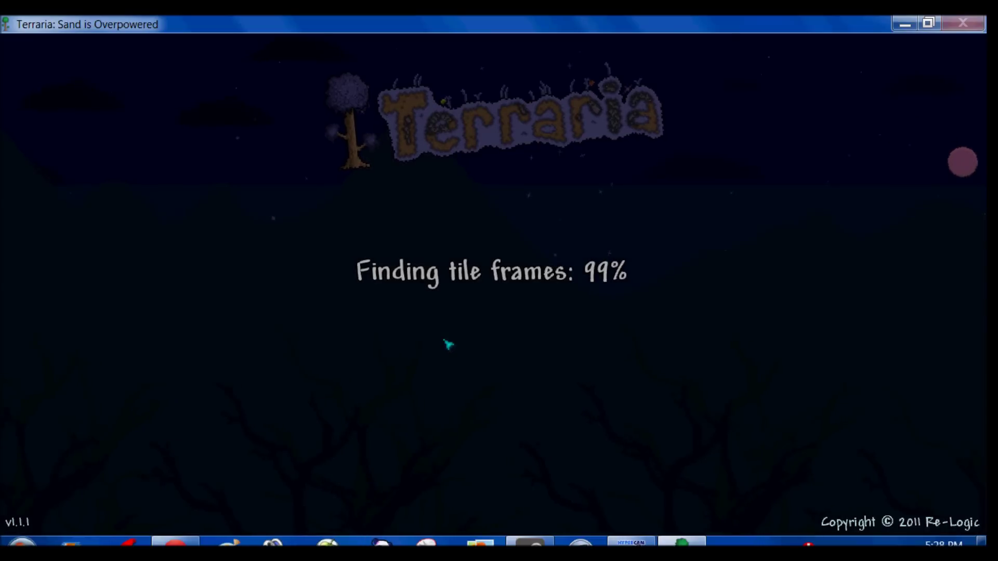
key("a")
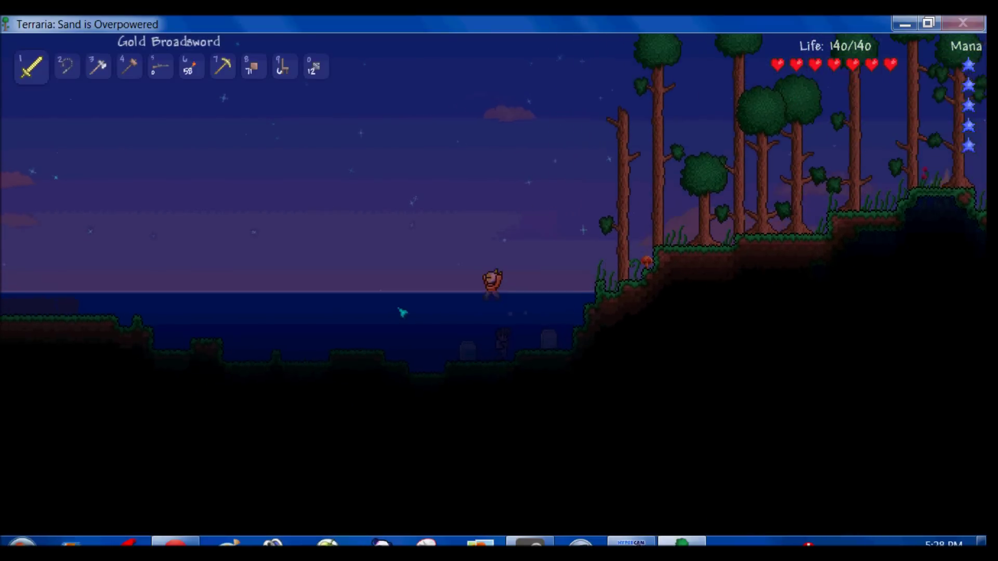
Swim Victoria out of the water and walk her up the forested hill.
key("a")
key("space")
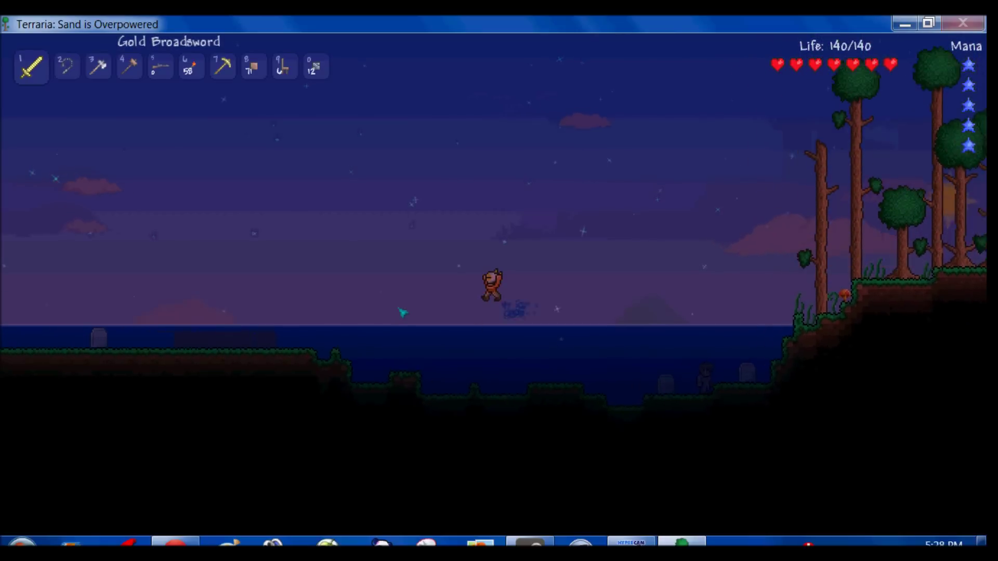
key("a")
key("space")
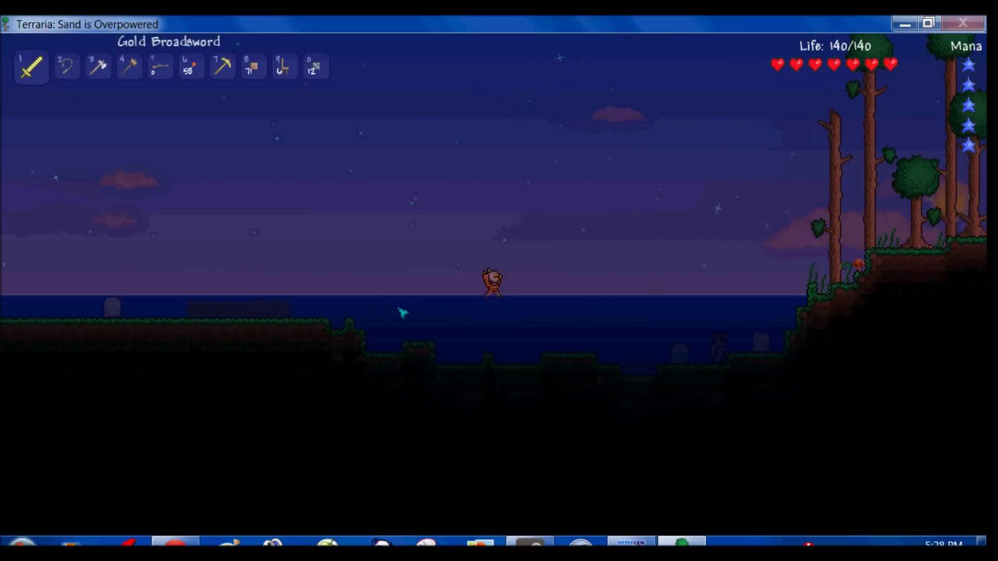
key("d")
key("space")
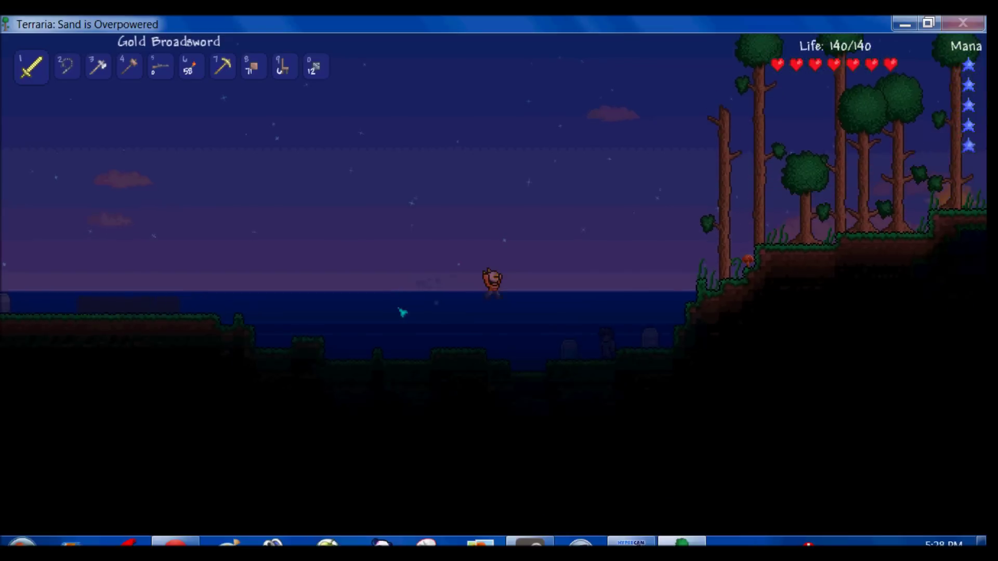
key("d")
key("space")
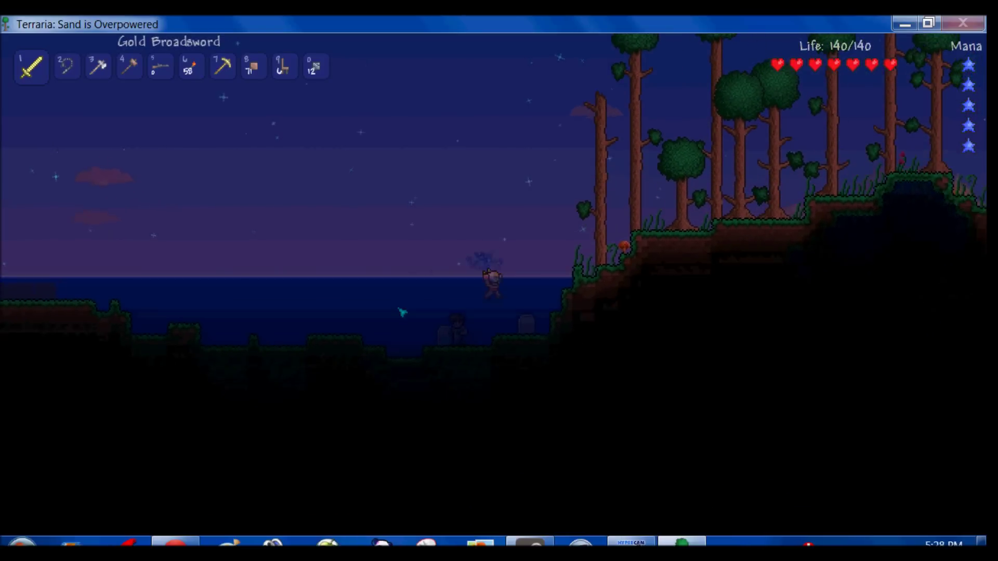
key("space")
key("d")
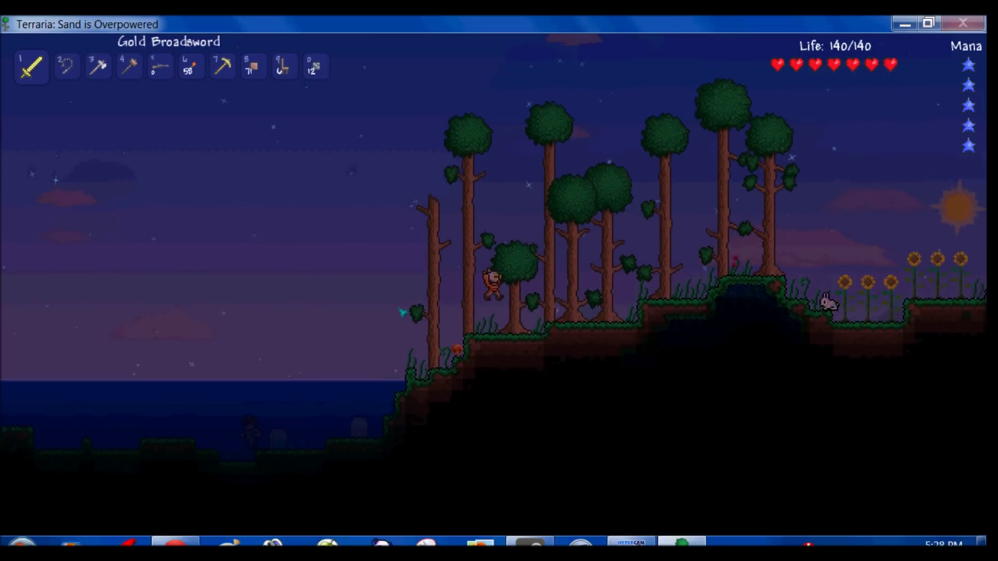
key("d")
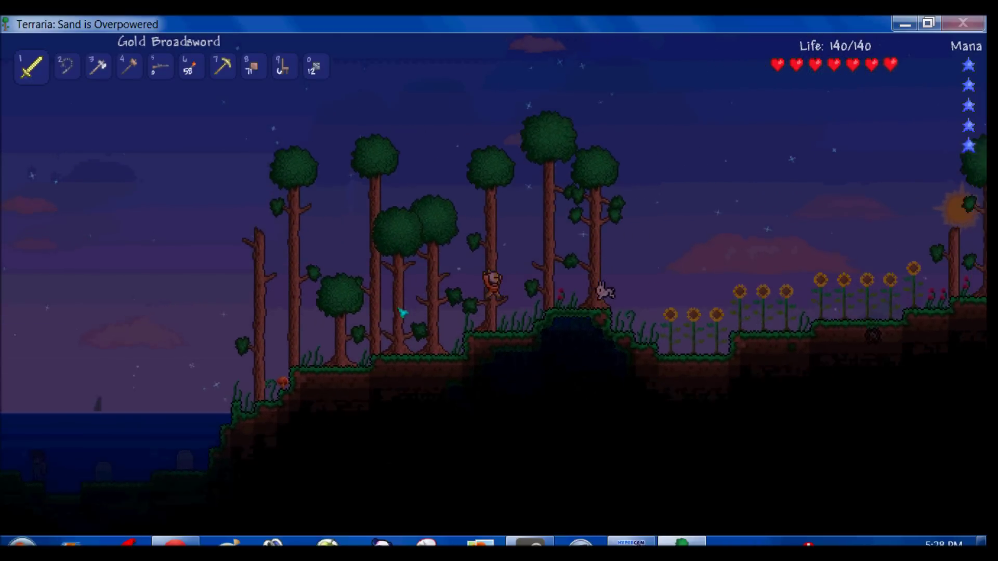
key("d")
Walk back toward the trees and cycle the hotbar to the Silver Axe.
key("a")
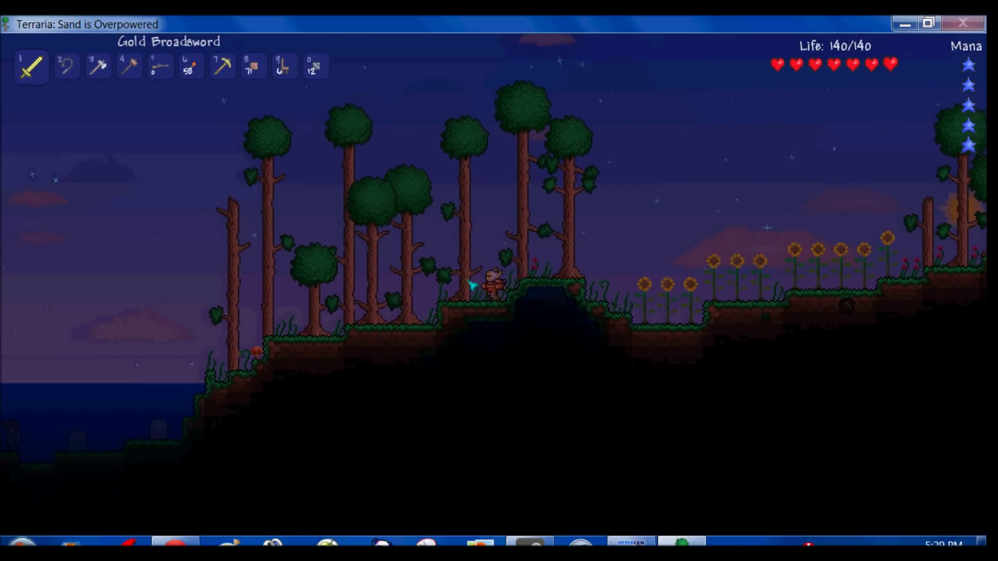
key("0")
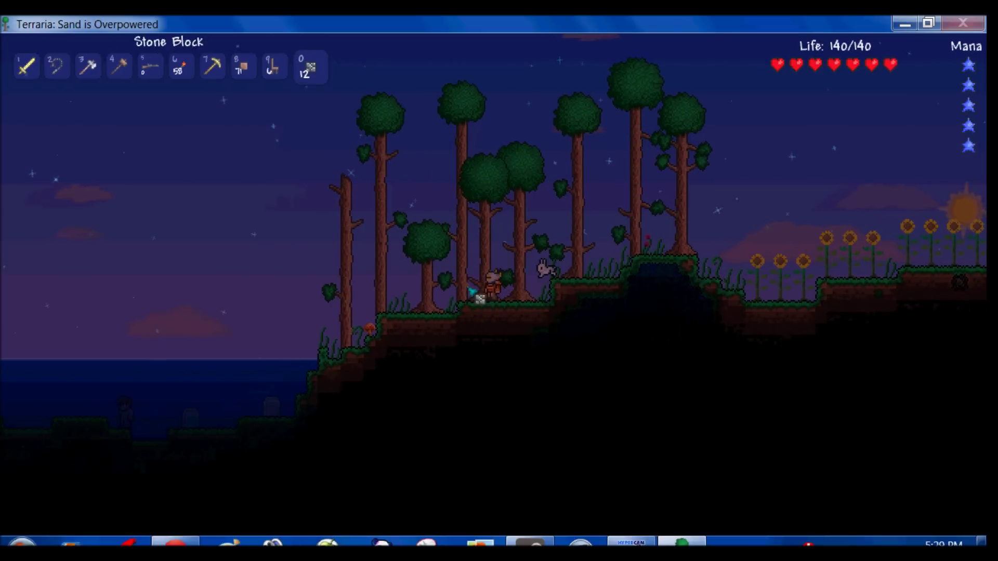
key("9")
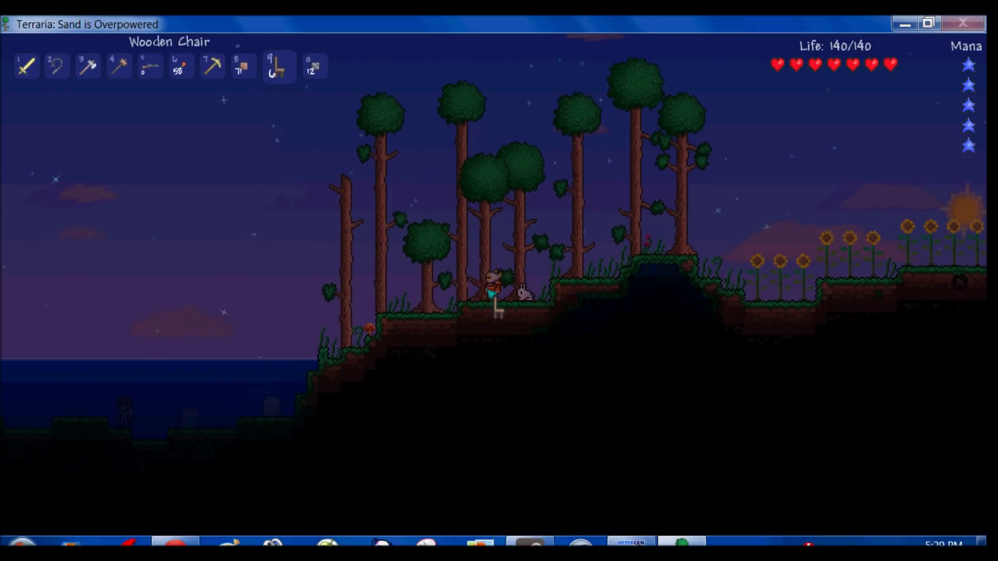
key("7")
key("6")
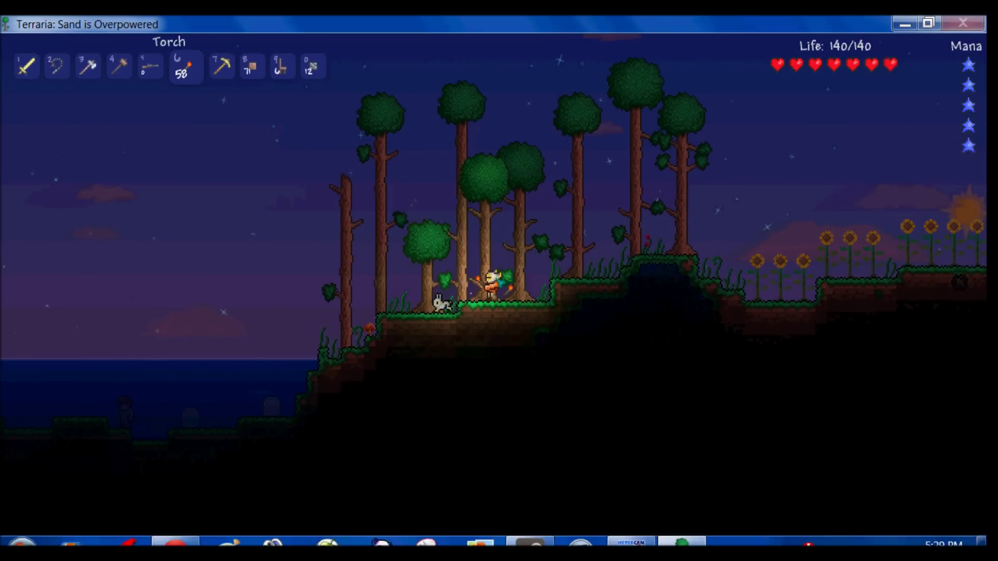
key("5")
key("4")
key("3")
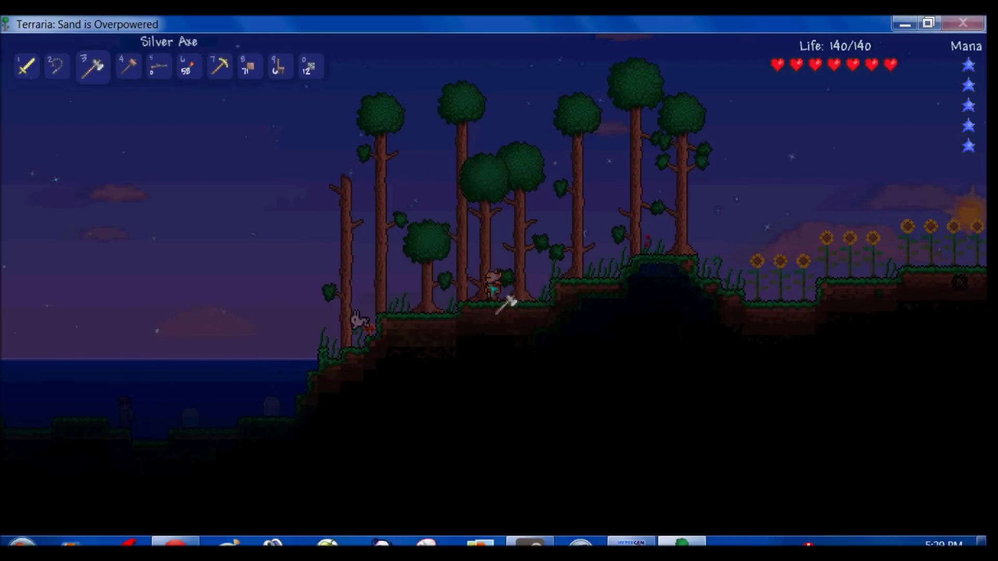
Chop down the nearby trees, collecting wood and acorns, then move across the hill.
left_click(469, 298)
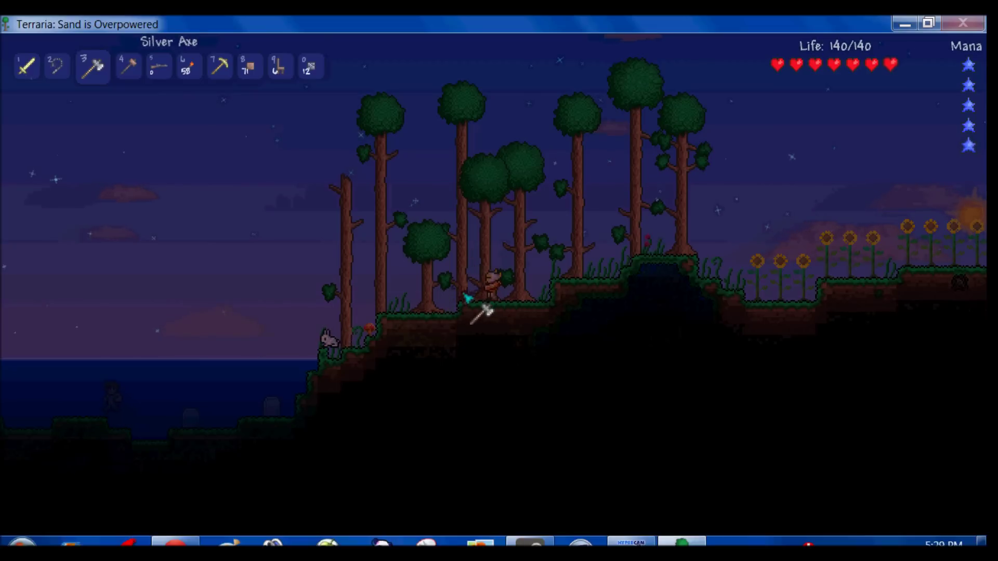
left_click(467, 298)
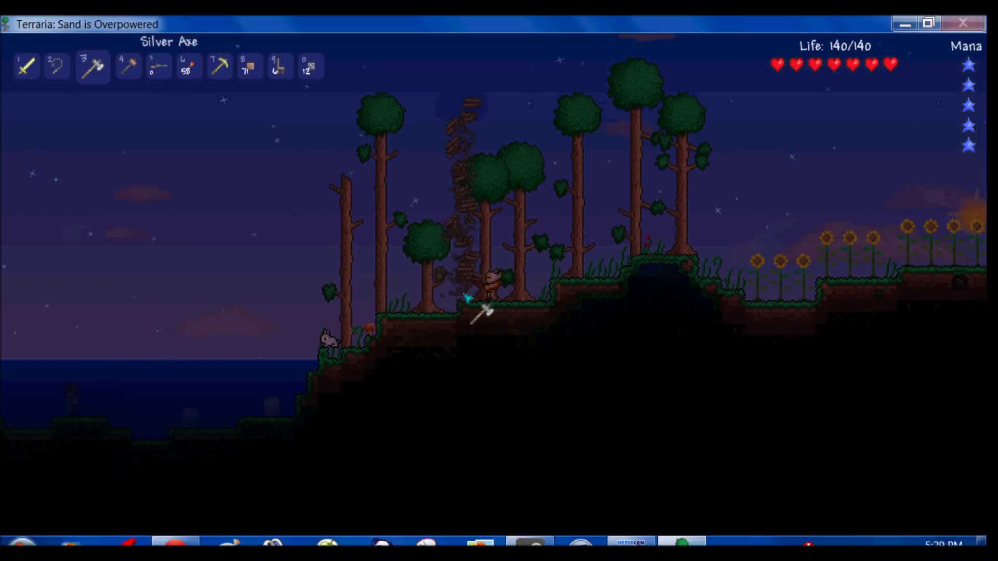
key("a")
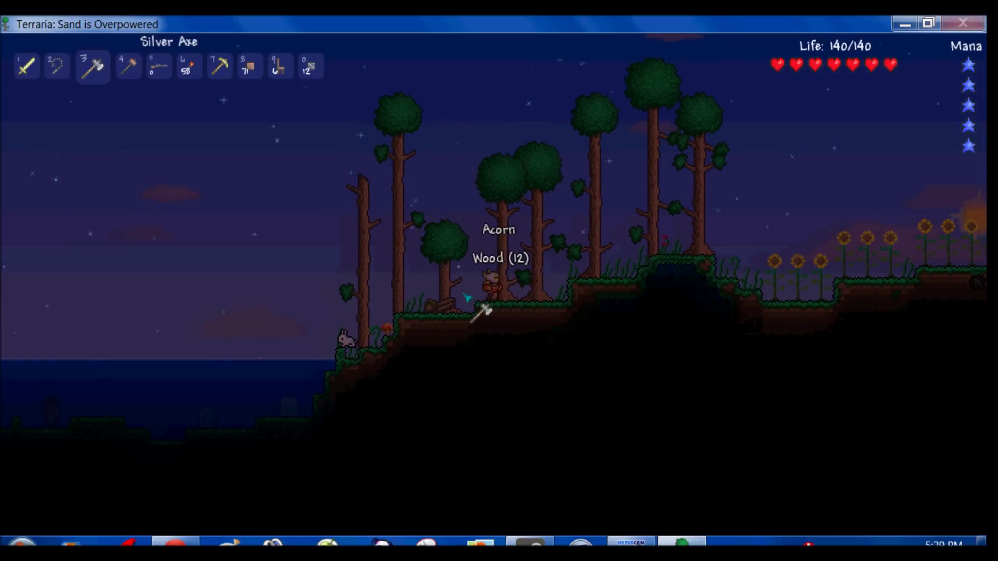
key("a")
key("d")
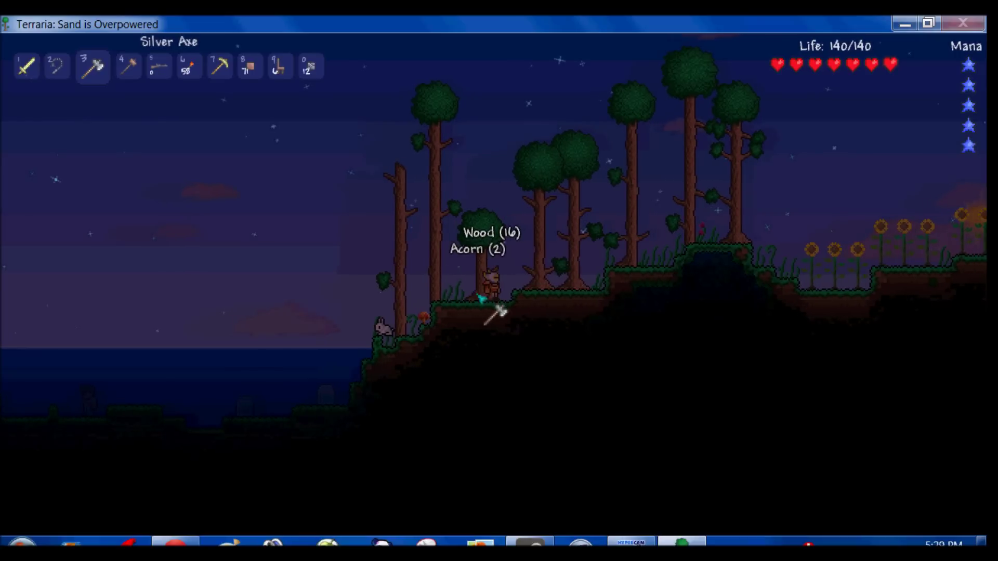
left_click(484, 300)
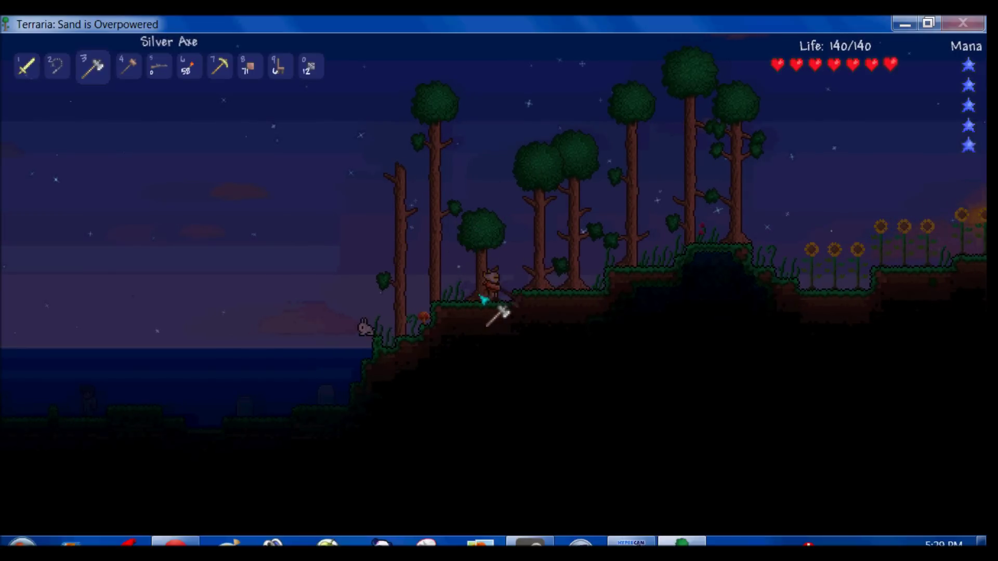
key("a")
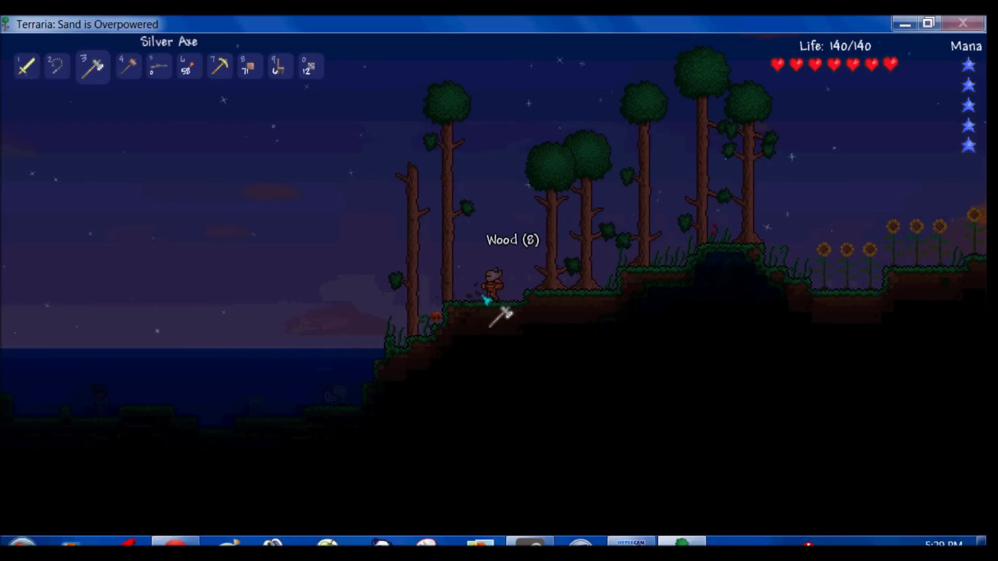
key("d")
key("space")
key("d")
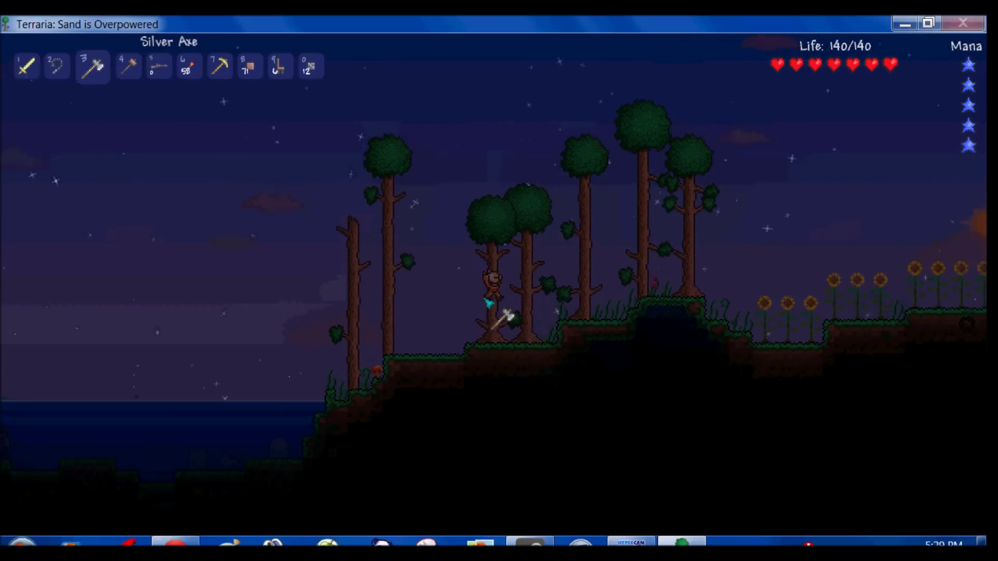
key("a")
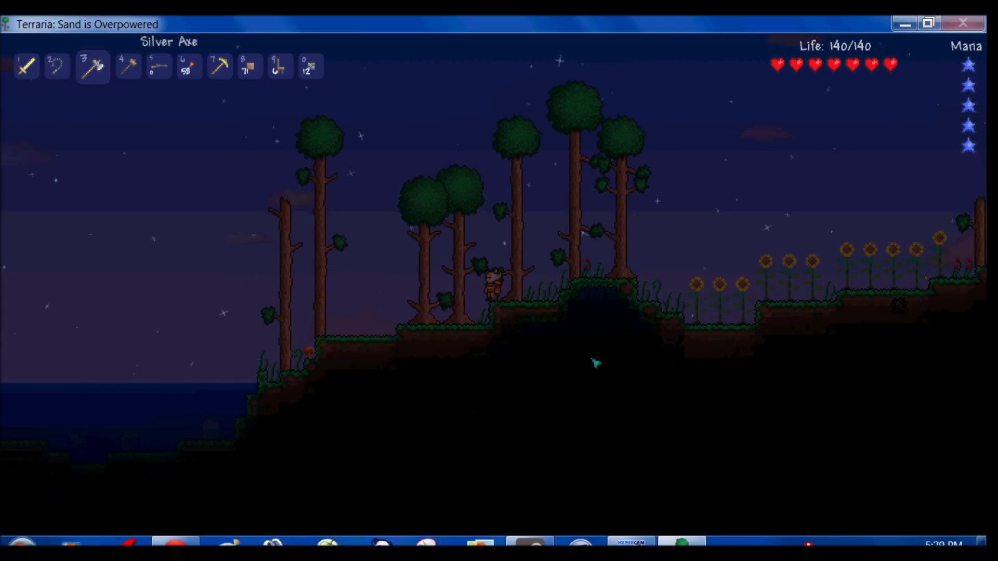
right_click(681, 543)
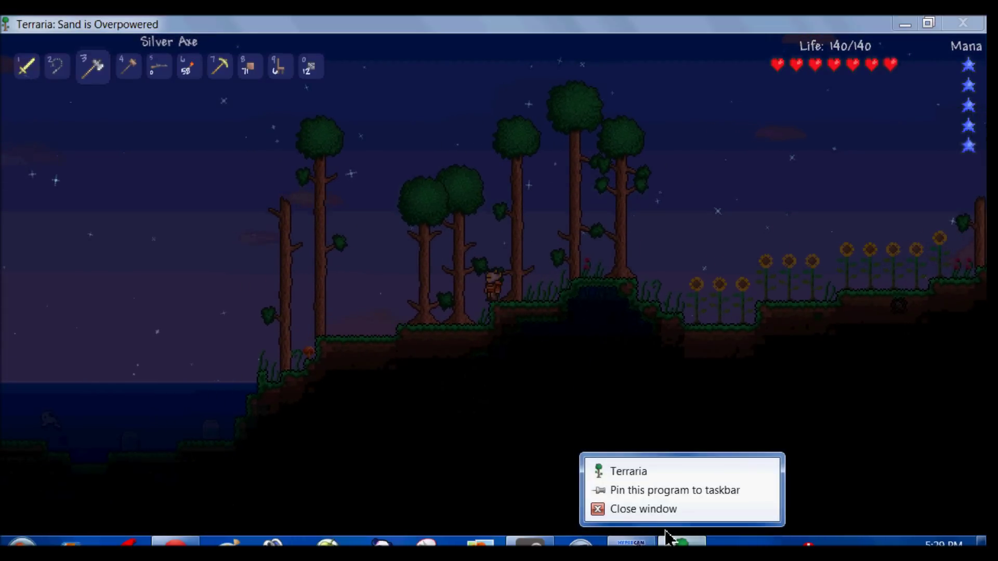
Close Terraria, the Steam Update News window and the main Steam window.
left_click(645, 522)
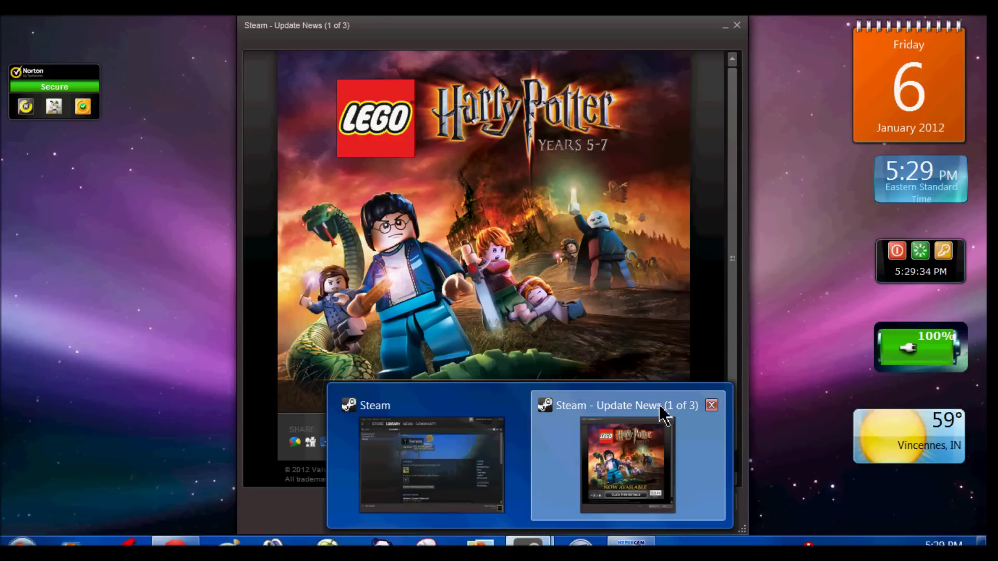
left_click(710, 406)
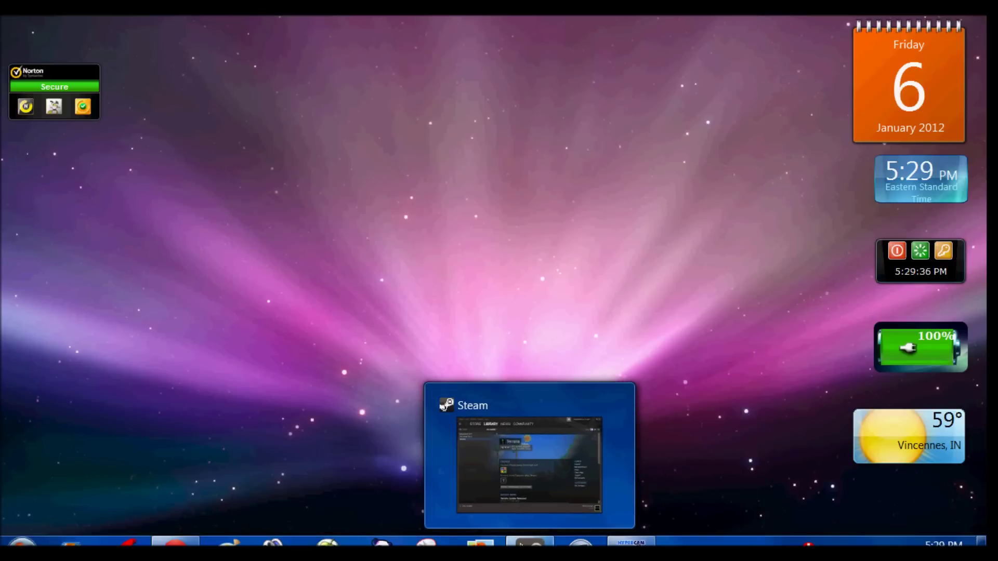
right_click(531, 546)
left_click(503, 506)
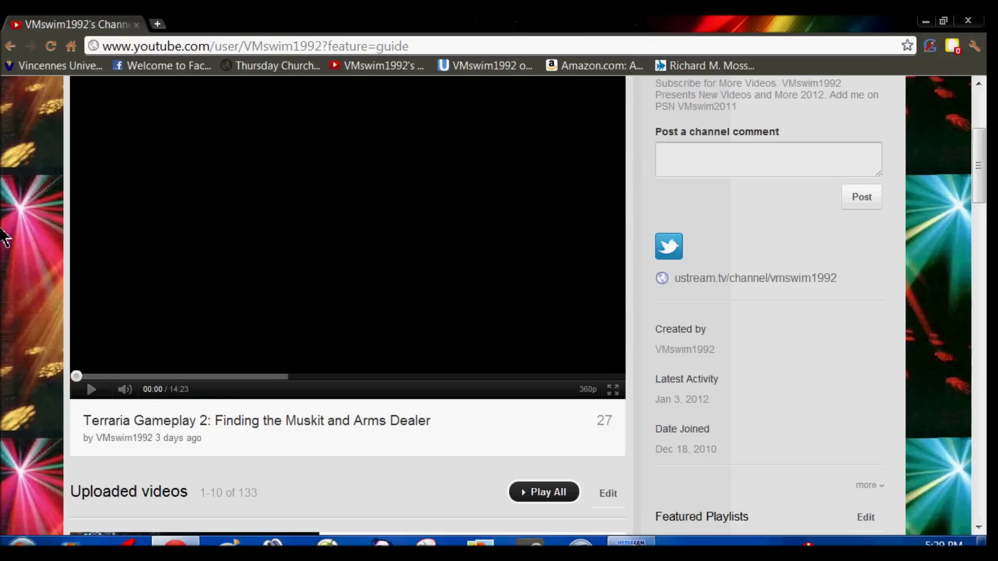
scroll(4, 234, "up", 3)
scroll(10, 254, "down", 4)
scroll(10, 253, "down", 3)
scroll(10, 253, "down", 4)
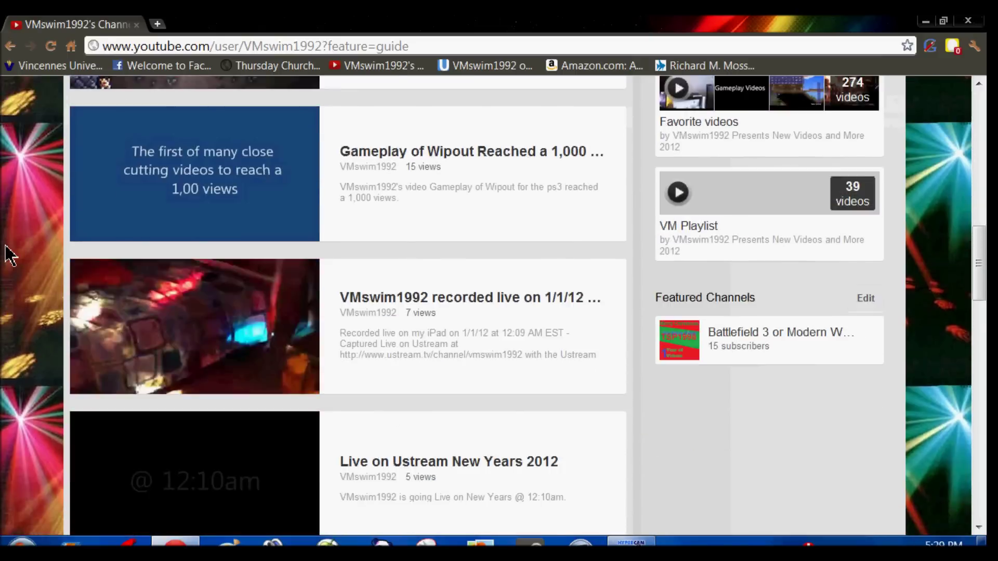
scroll(10, 253, "up", 7)
scroll(9, 256, "up", 3)
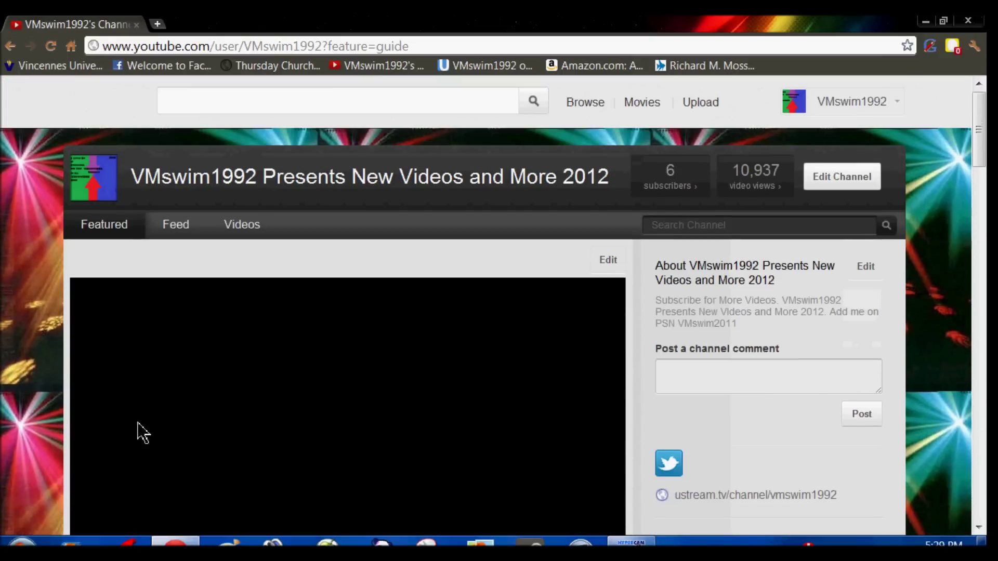
left_click(176, 542)
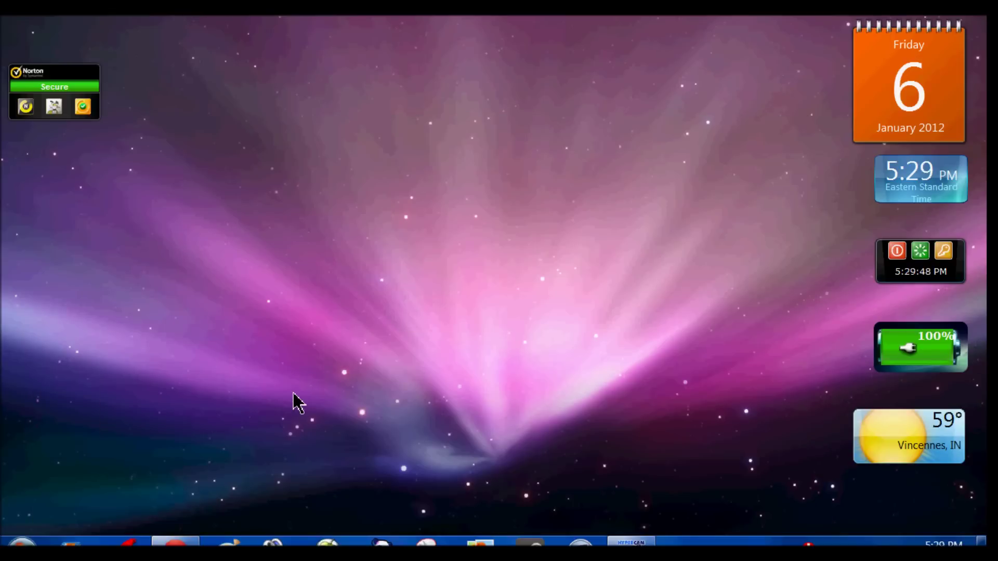